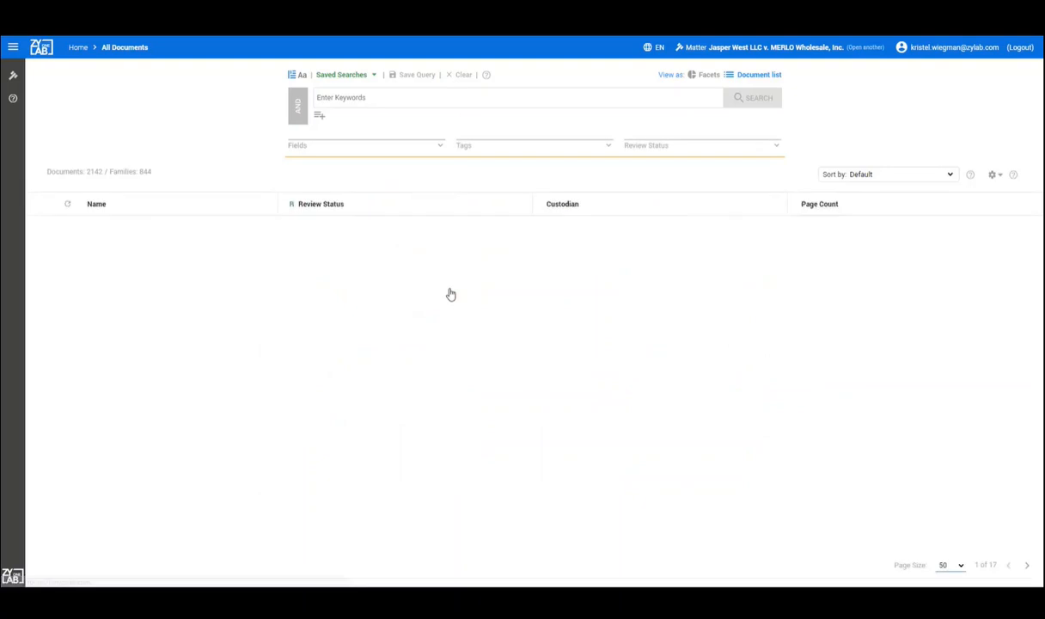
# Filter the document list to documents tagged Relevant.
pyautogui.click(527, 152)
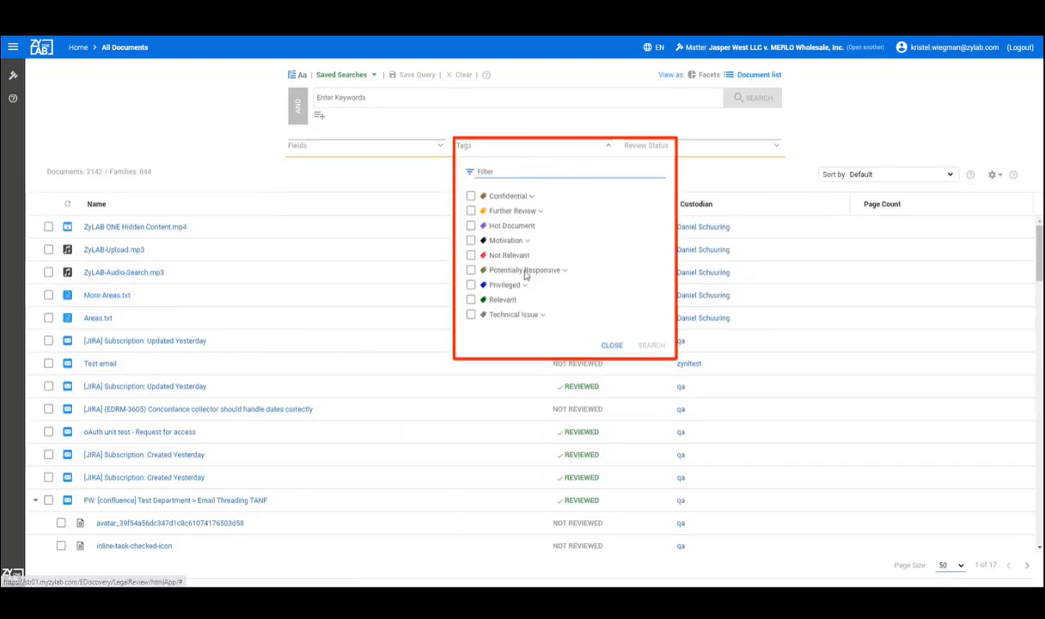
pyautogui.click(471, 300)
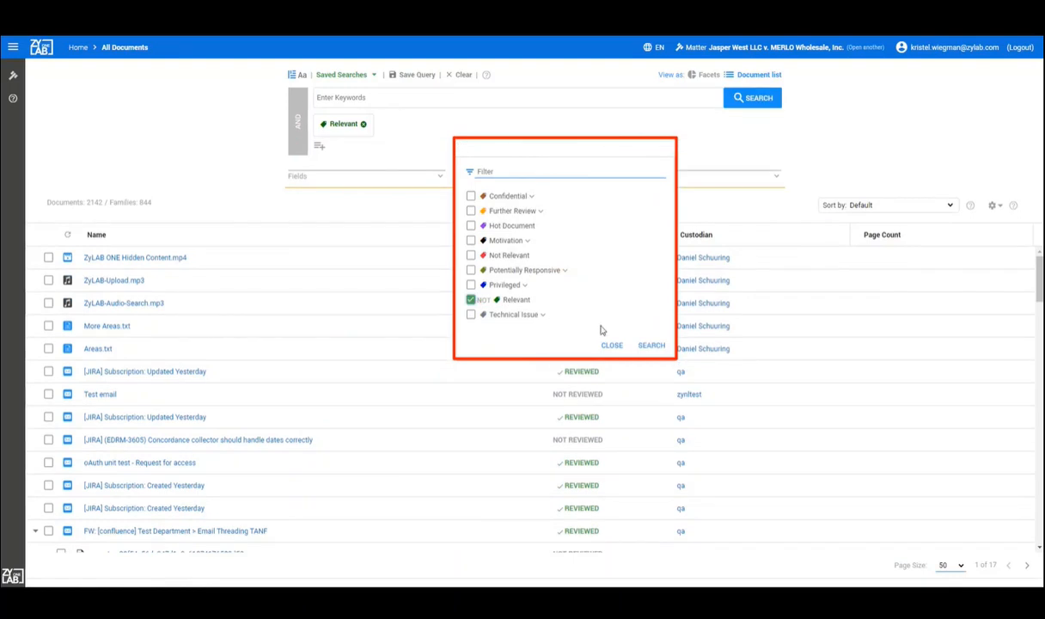
pyautogui.click(650, 348)
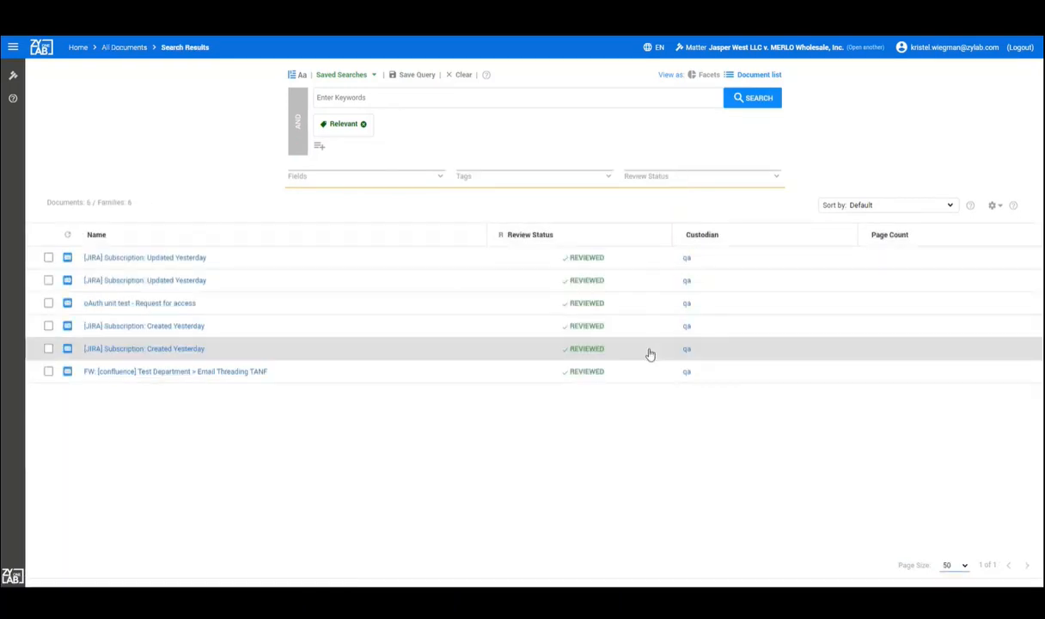
# Tag the image001.png attachment of the "FW: [confluence] Test Department > Email Threading TANF" email as Relevant and return to the search results.
pyautogui.click(244, 372)
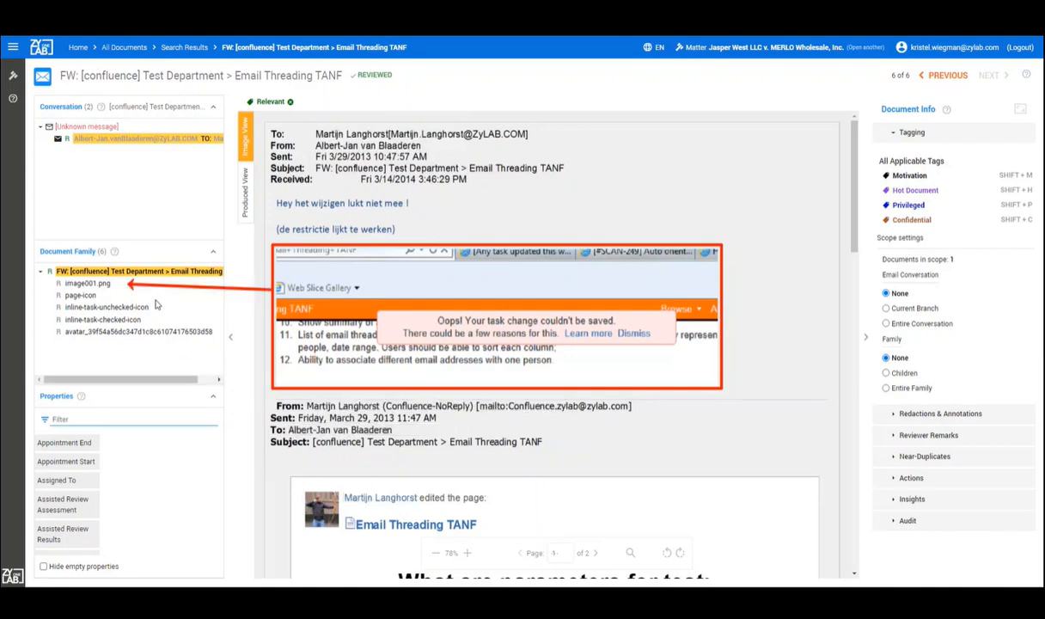
pyautogui.click(102, 286)
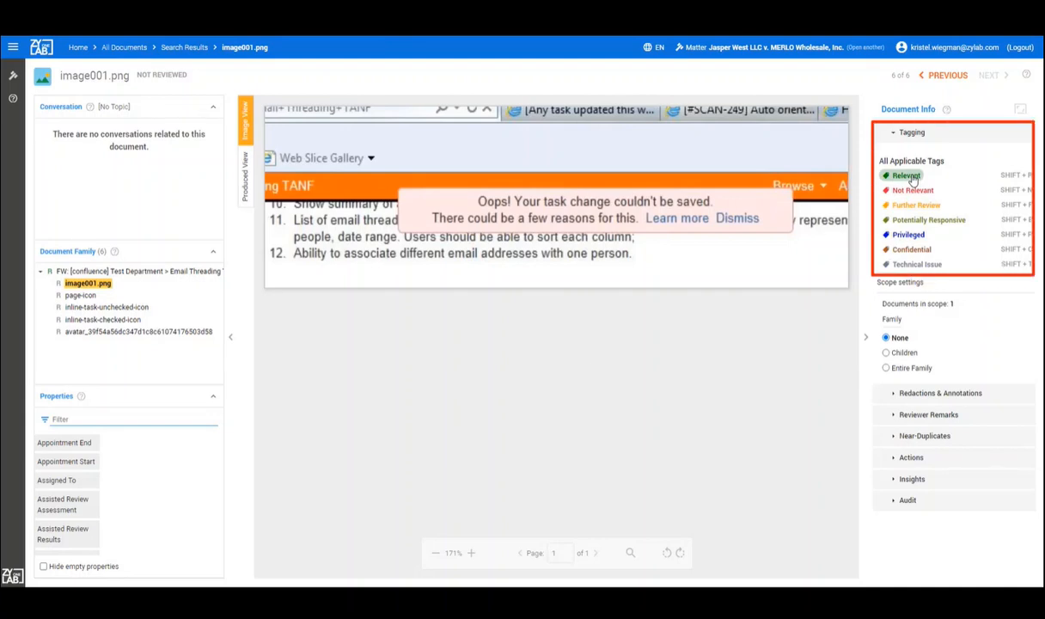
pyautogui.click(913, 178)
pyautogui.click(182, 48)
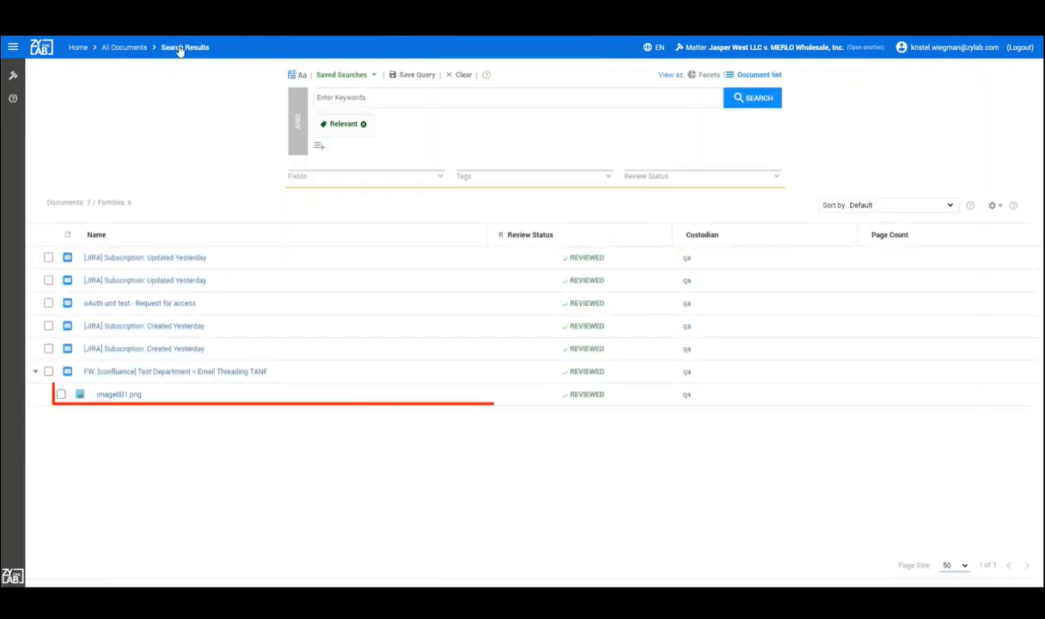
# Add a field condition to the search with Is Inline Attachment set to No.
pyautogui.click(431, 179)
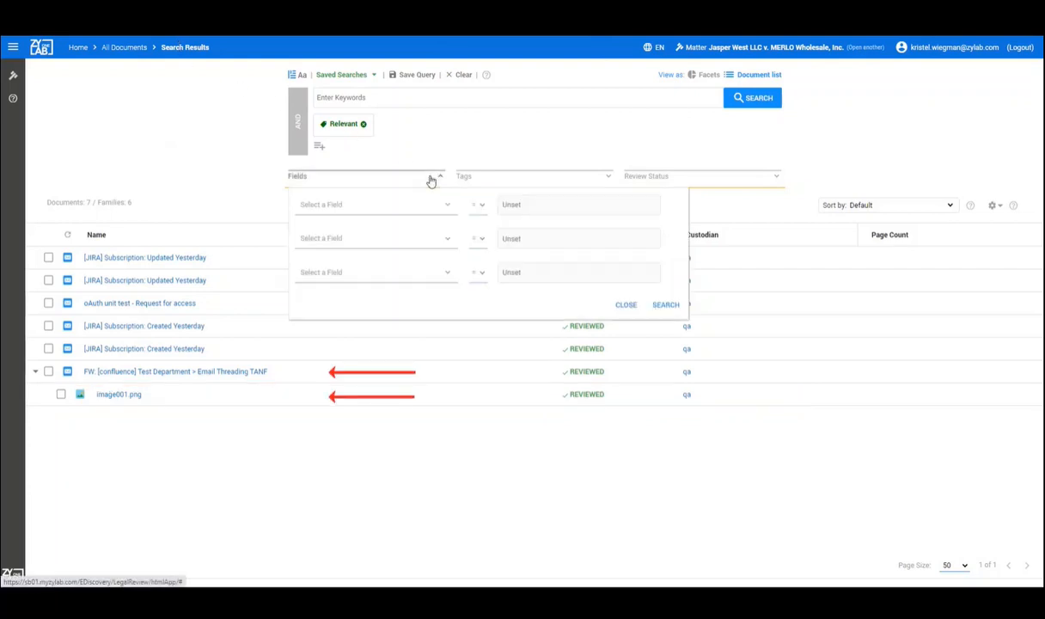
pyautogui.click(389, 207)
pyautogui.write('inline')
pyautogui.click(352, 229)
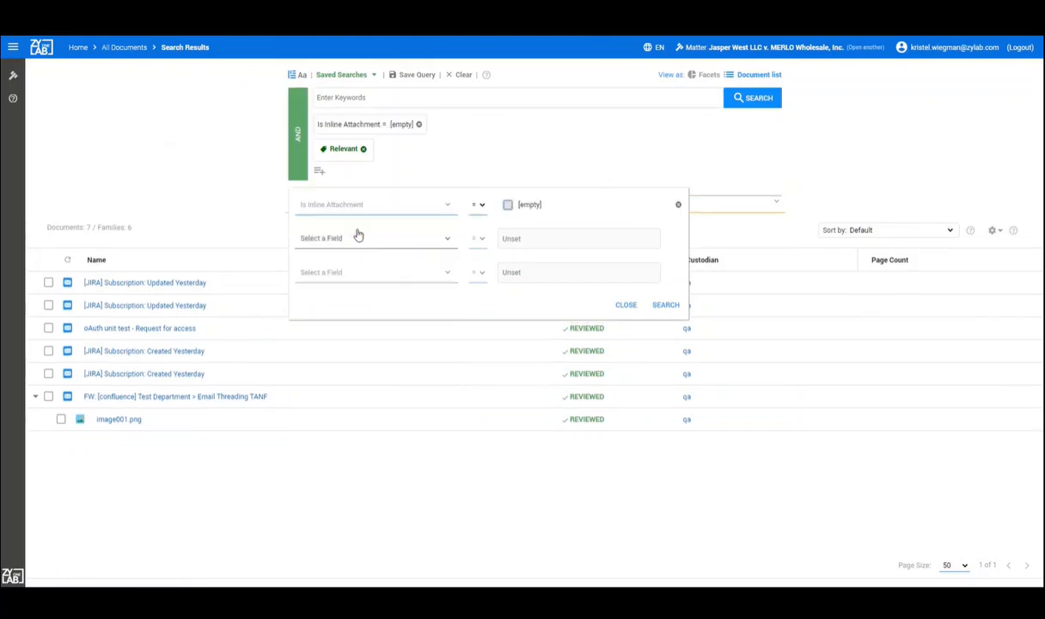
pyautogui.click(508, 208)
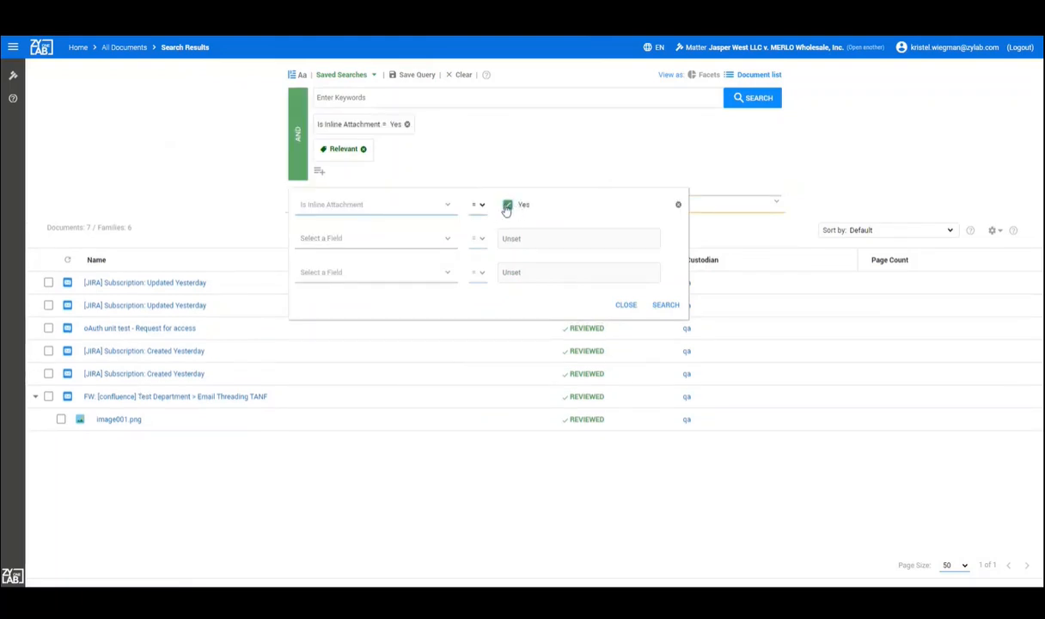
pyautogui.click(508, 207)
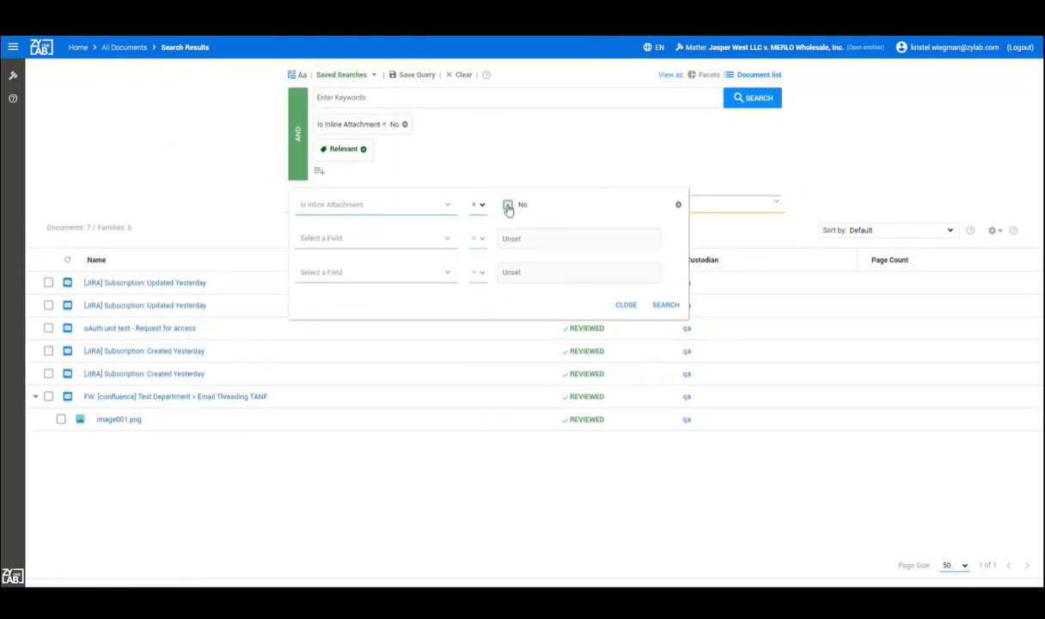
# Add a second field condition with Is Embedded set to No and run the search.
pyautogui.click(368, 240)
pyautogui.write('is emb')
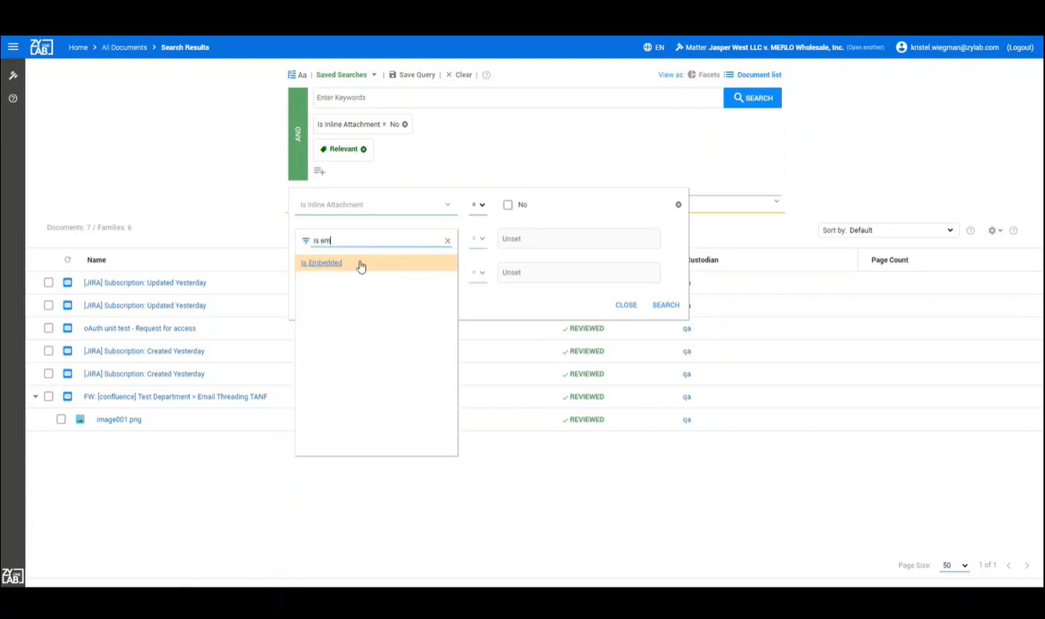
pyautogui.click(362, 262)
pyautogui.click(508, 240)
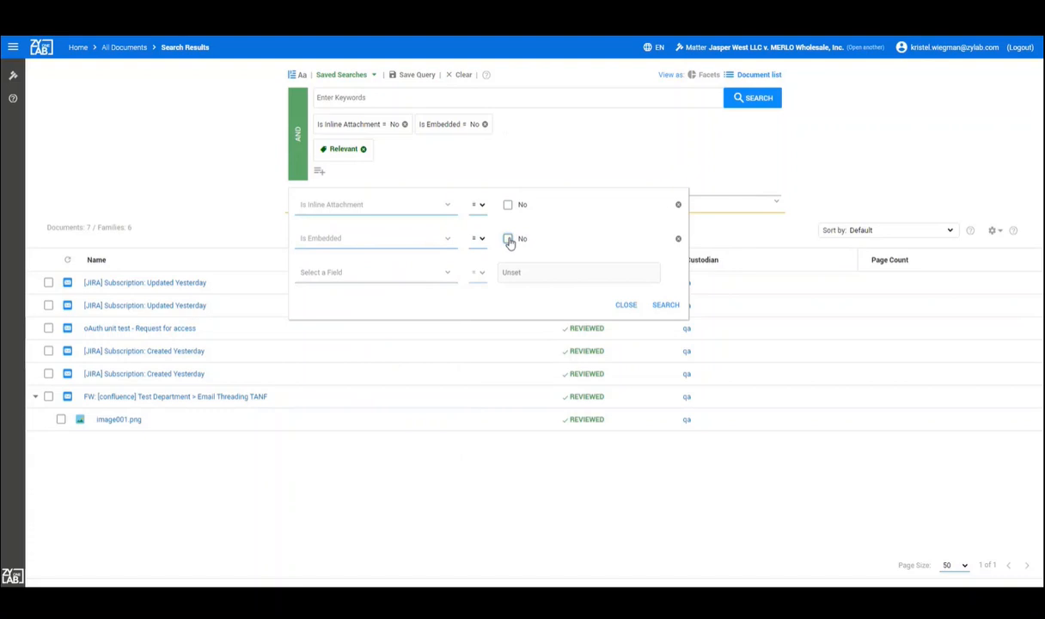
pyautogui.click(657, 304)
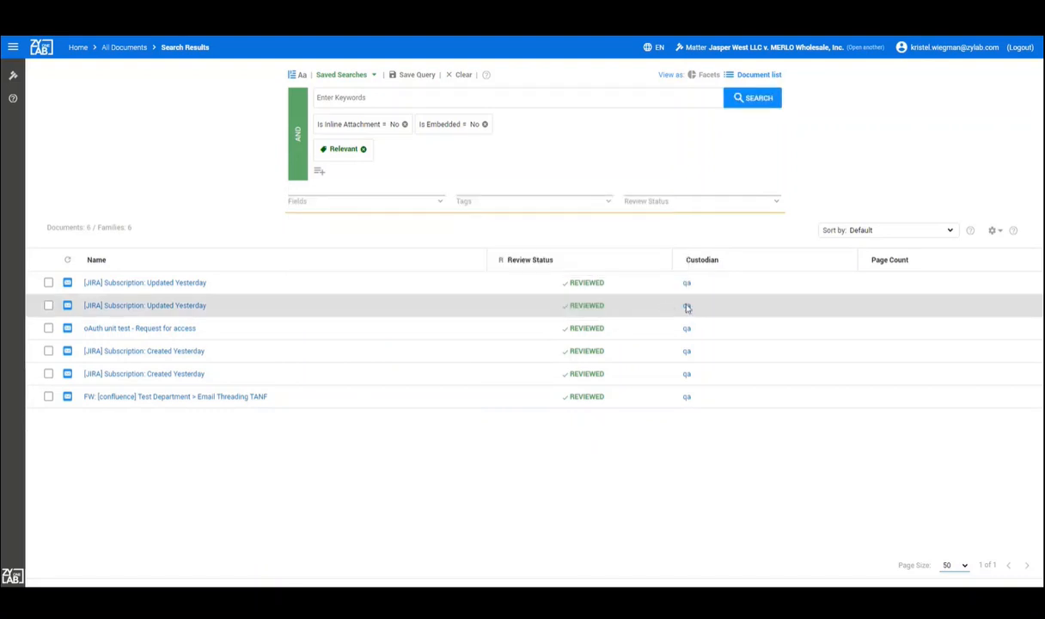
# Start creating a new production from the filtered search results.
pyautogui.click(996, 230)
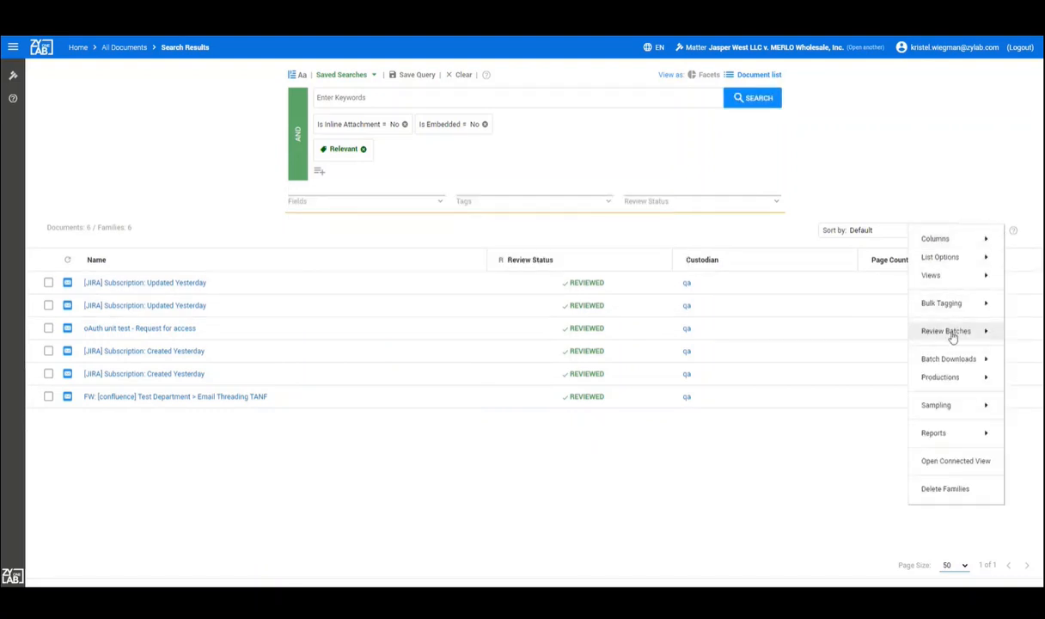
pyautogui.moveTo(944, 376)
pyautogui.click(881, 380)
# Review the image, native and text settings of the new production.
pyautogui.click(264, 113)
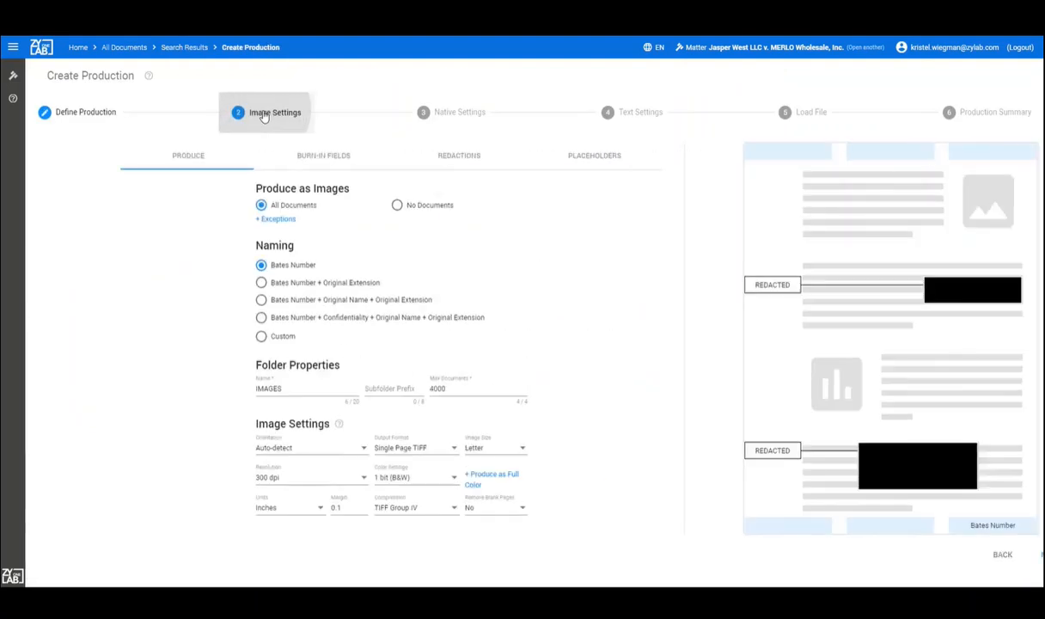
pyautogui.click(462, 121)
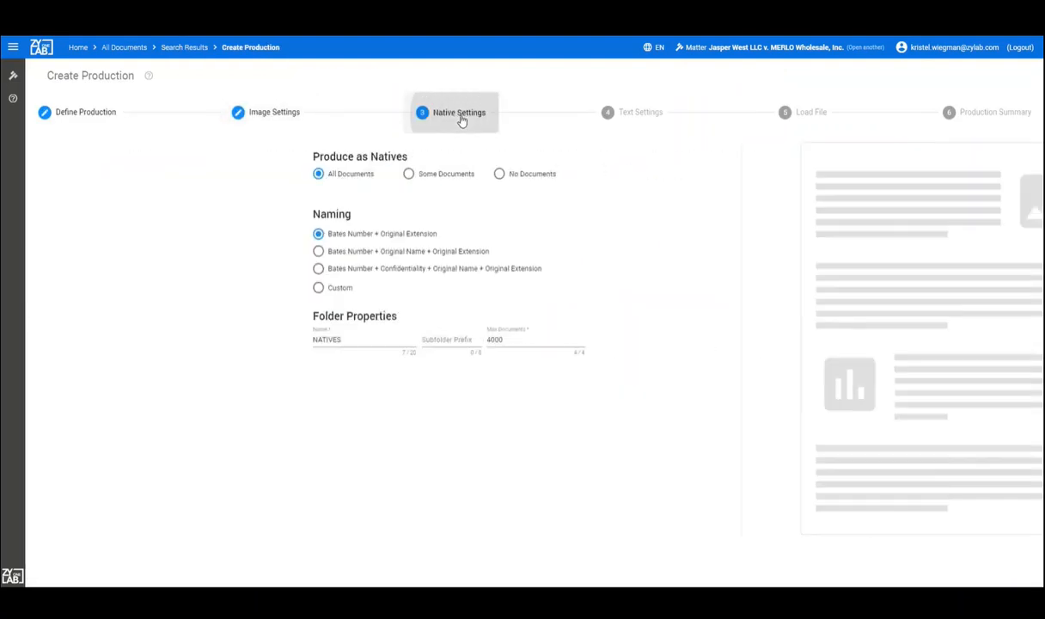
pyautogui.click(643, 116)
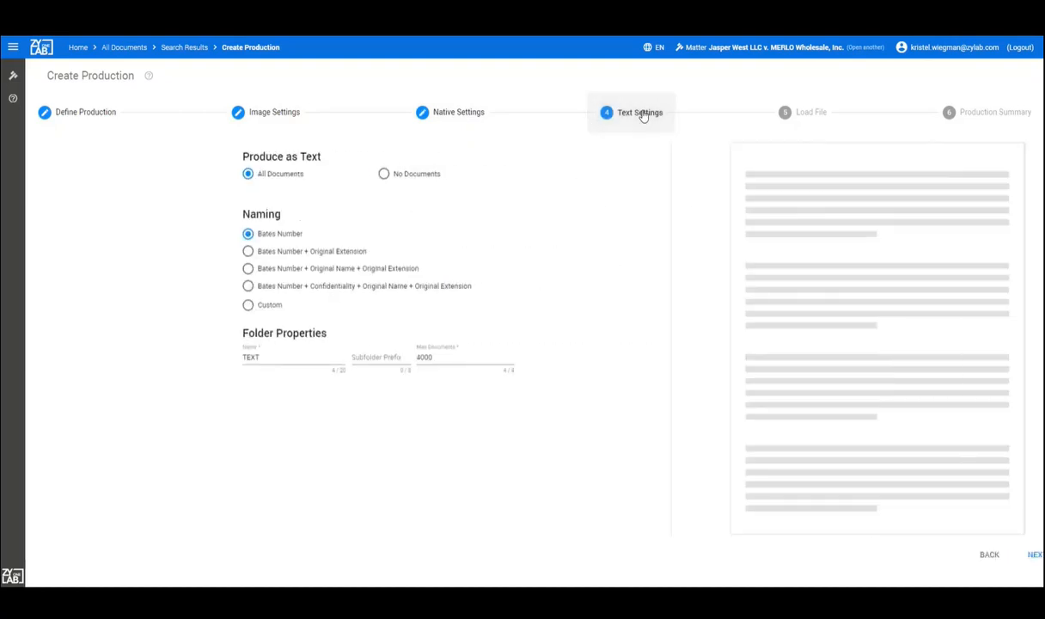
pyautogui.click(275, 117)
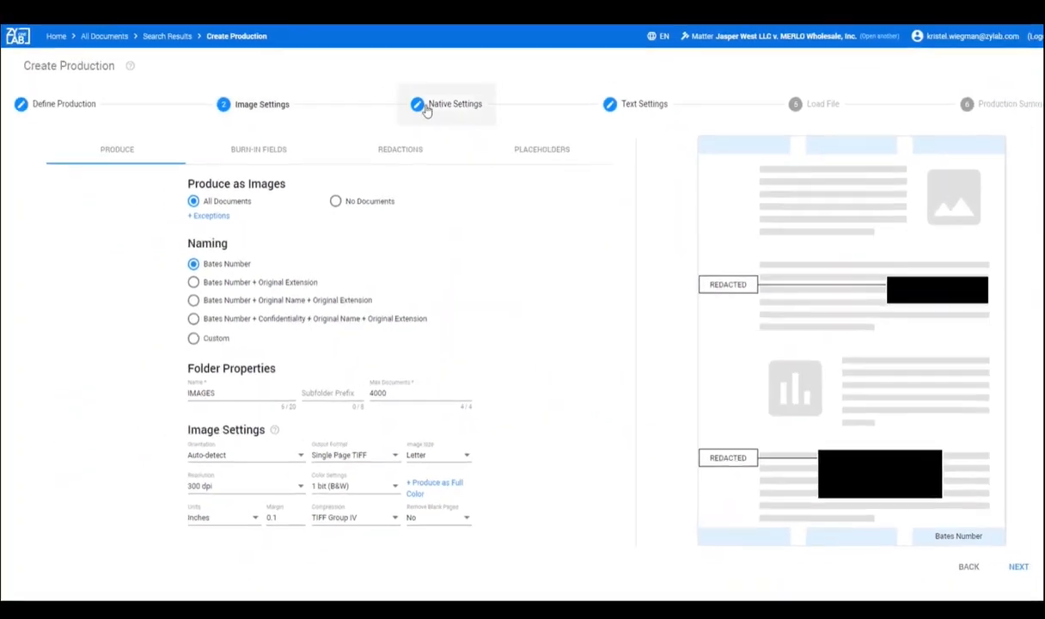
pyautogui.click(461, 114)
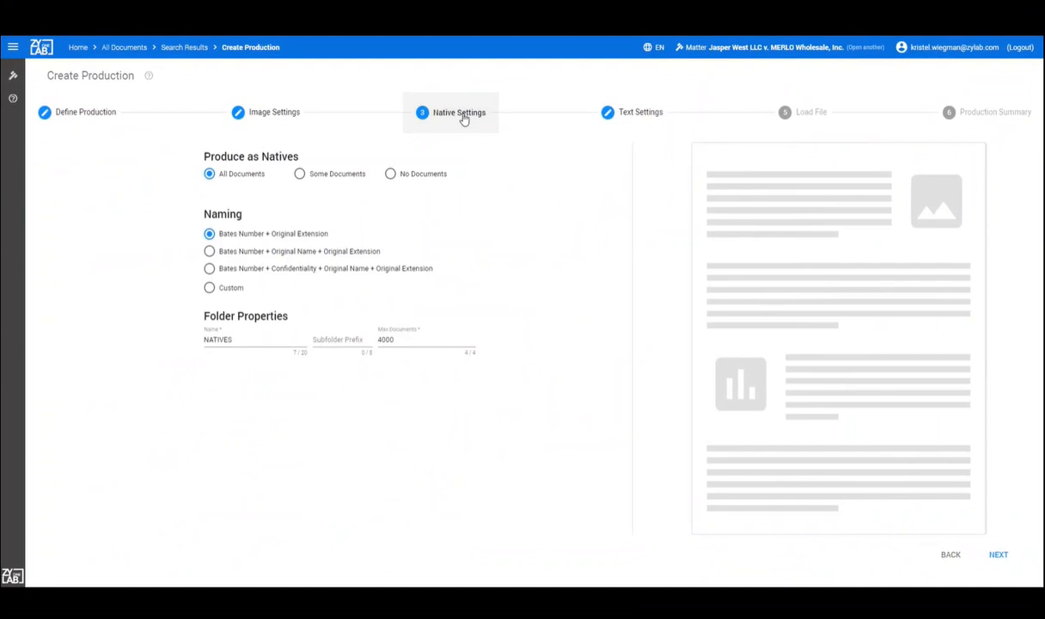
# Try the Custom naming option for the produced images.
pyautogui.click(278, 114)
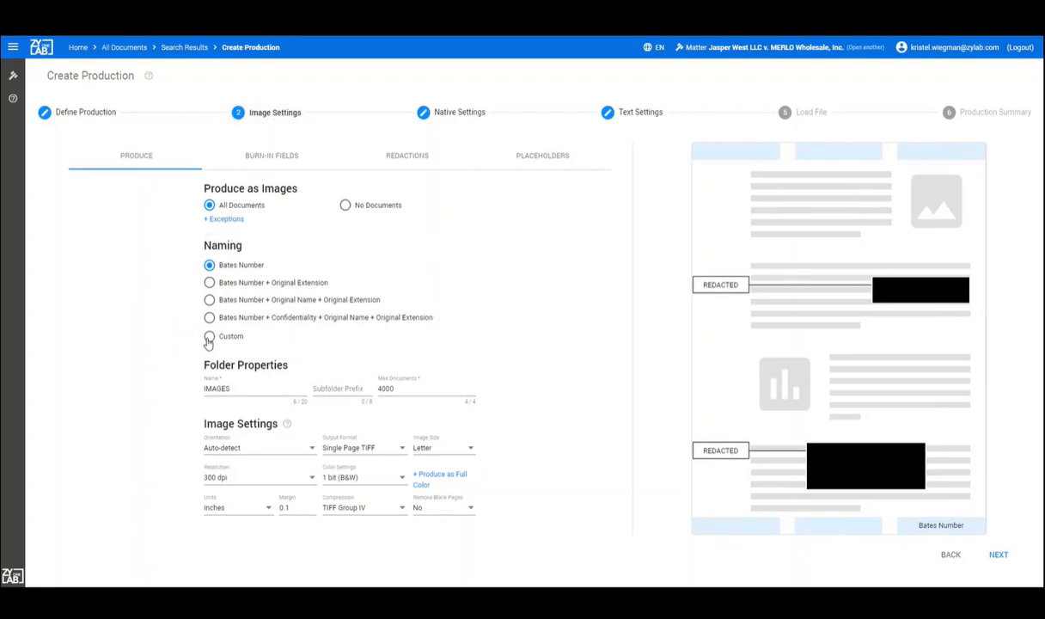
pyautogui.click(210, 339)
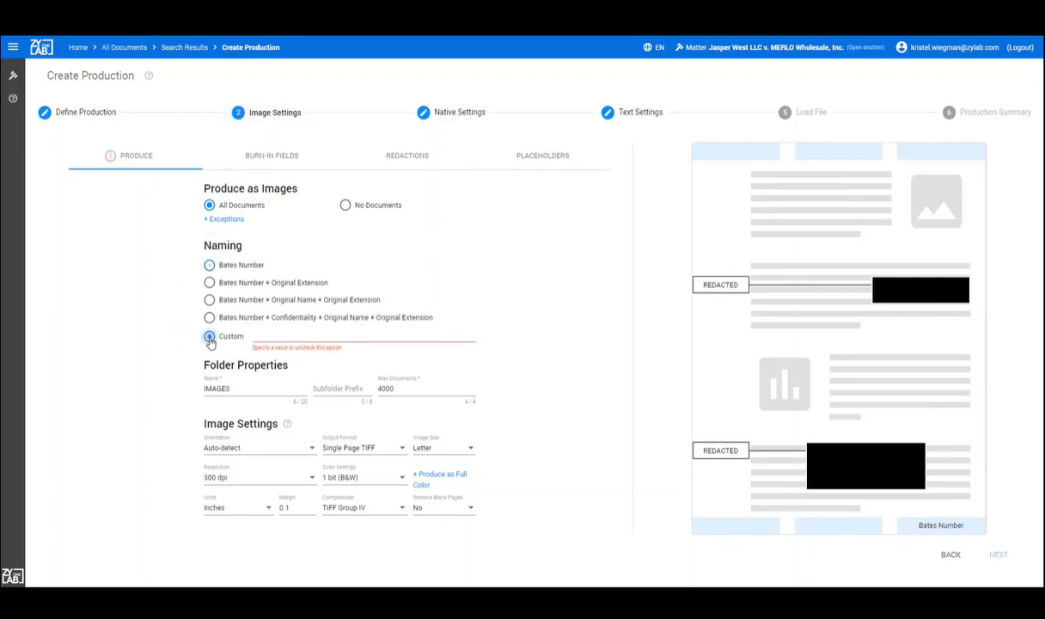
pyautogui.hotkey('ctrl', 'space')
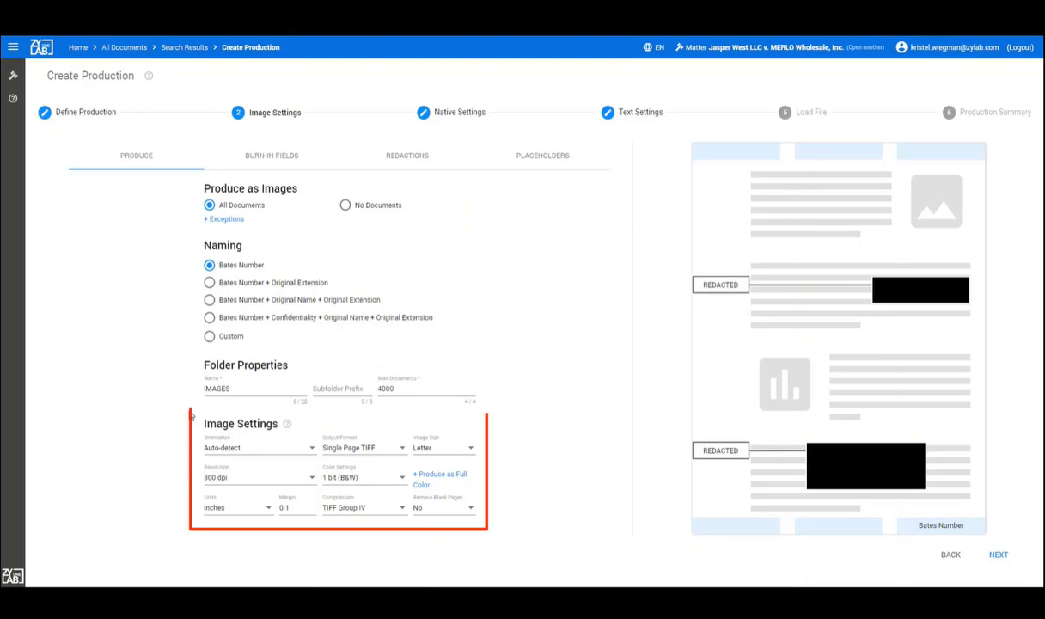
# Set the produced images' orientation to Auto-detect and their output format to Single Page TIFF.
pyautogui.click(298, 450)
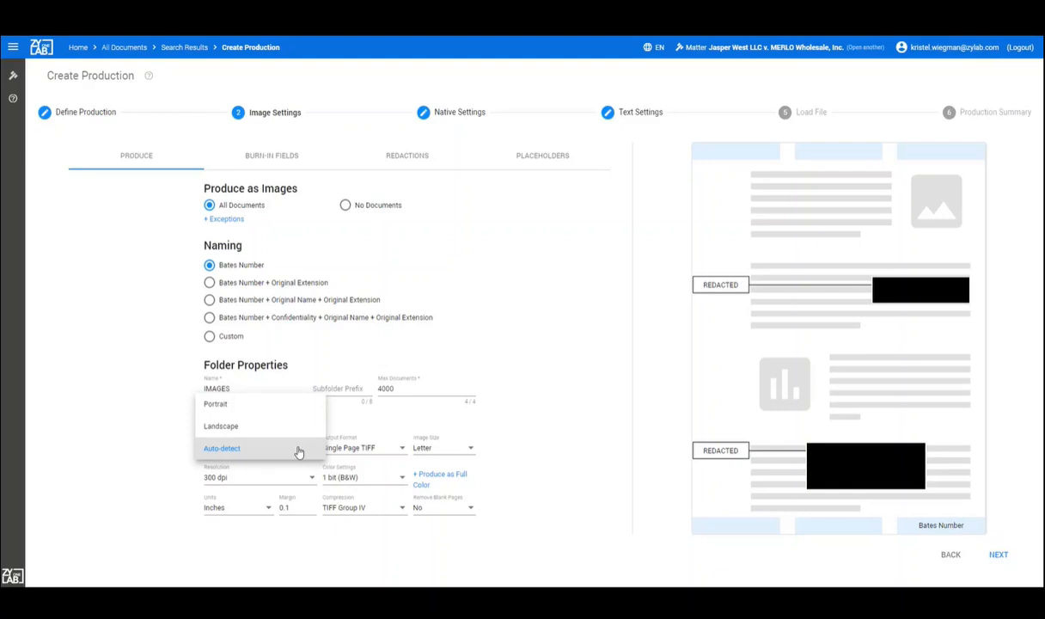
pyautogui.click(298, 450)
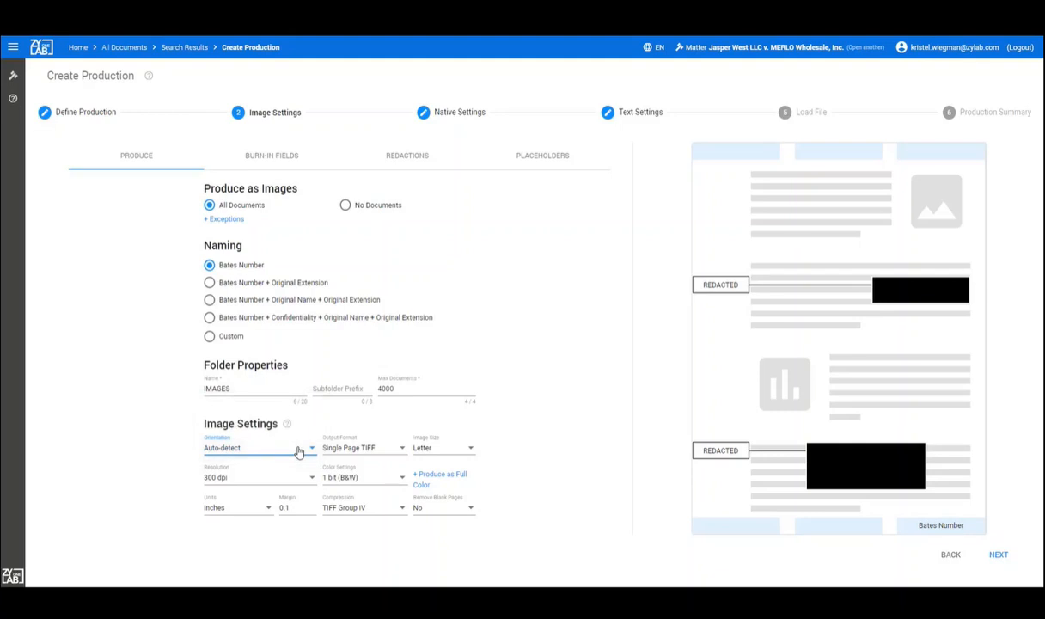
pyautogui.click(387, 453)
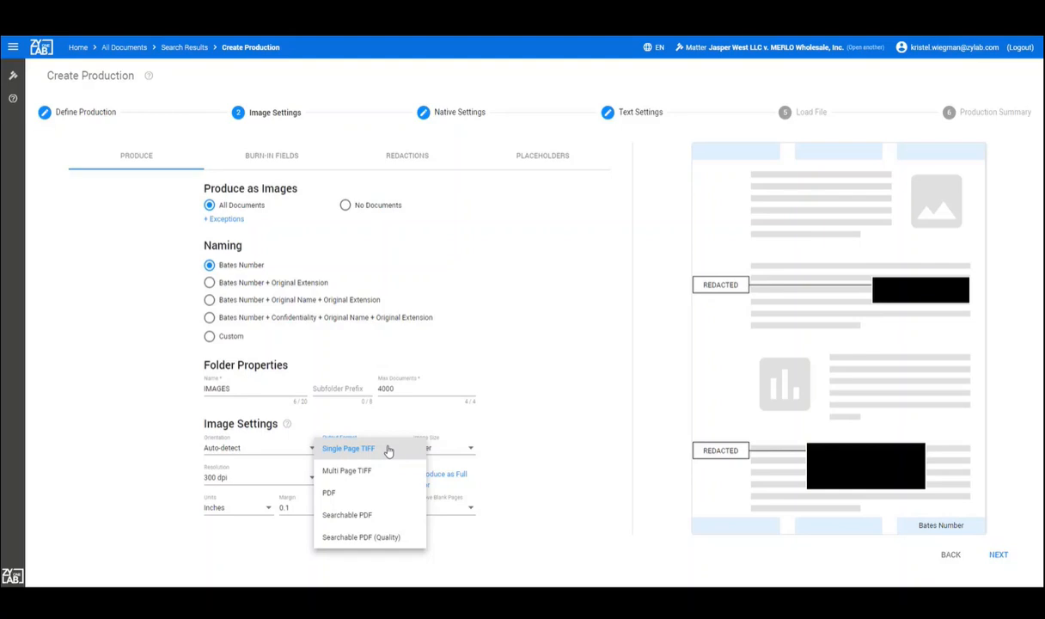
pyautogui.click(387, 449)
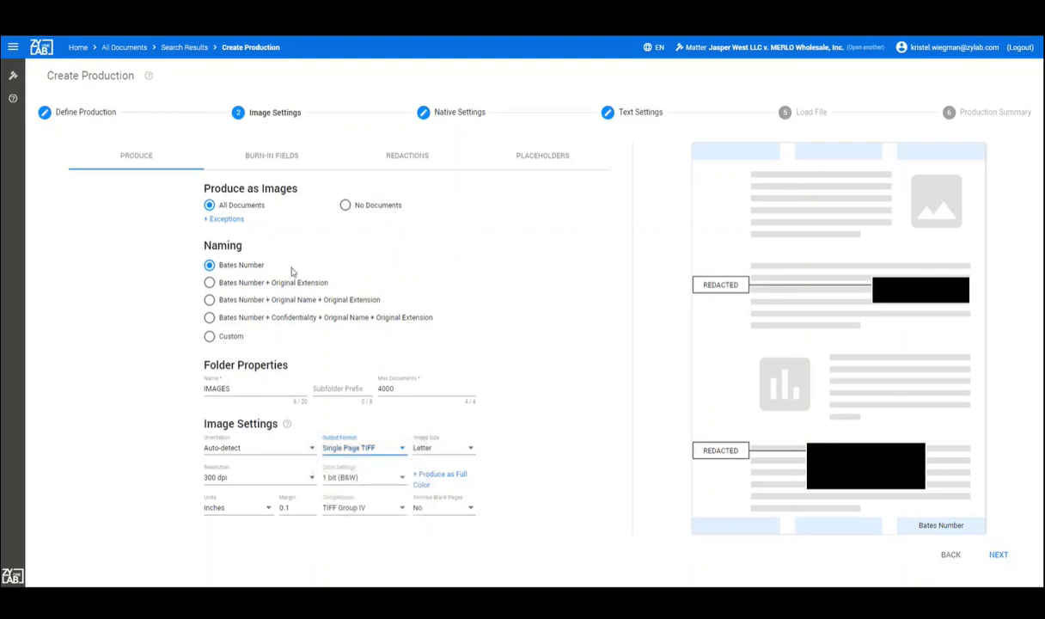
# Enter "Confidential" as the first burn-in field of the produced images.
pyautogui.click(288, 157)
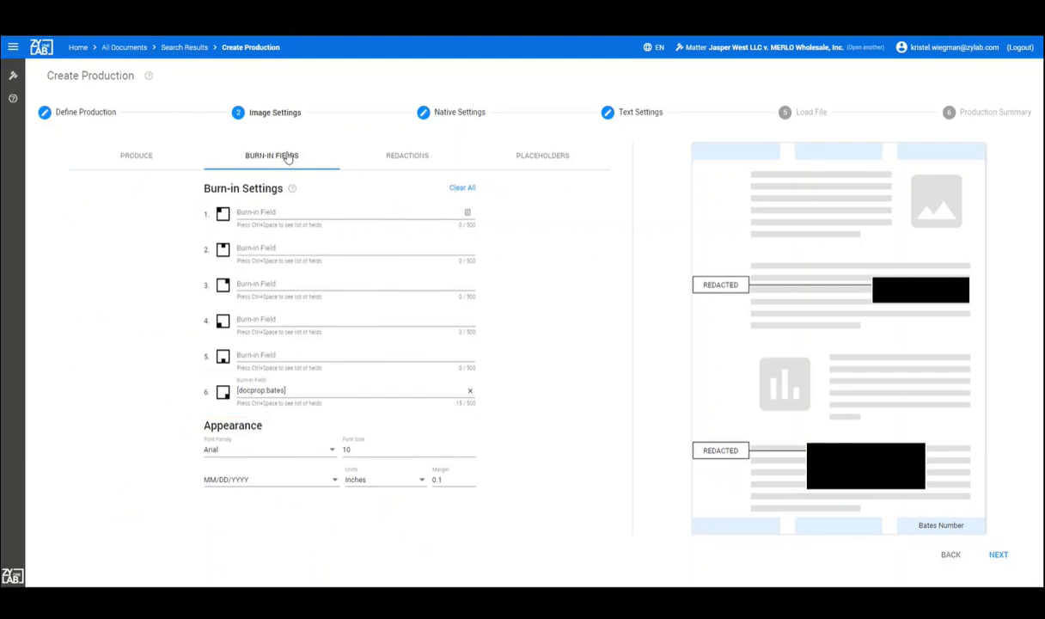
pyautogui.click(284, 211)
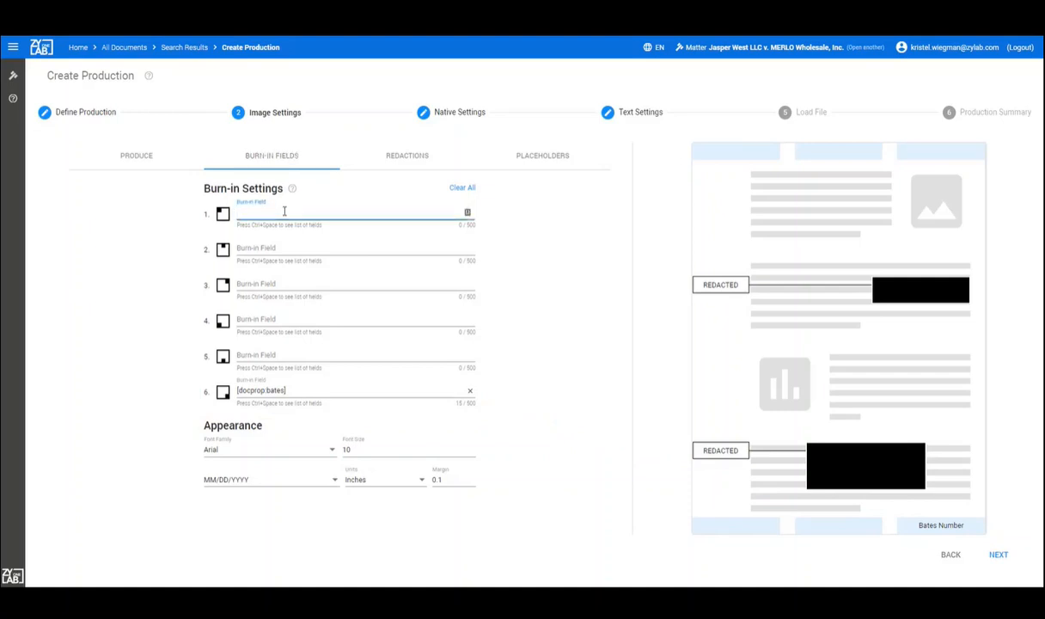
pyautogui.write('Confidential')
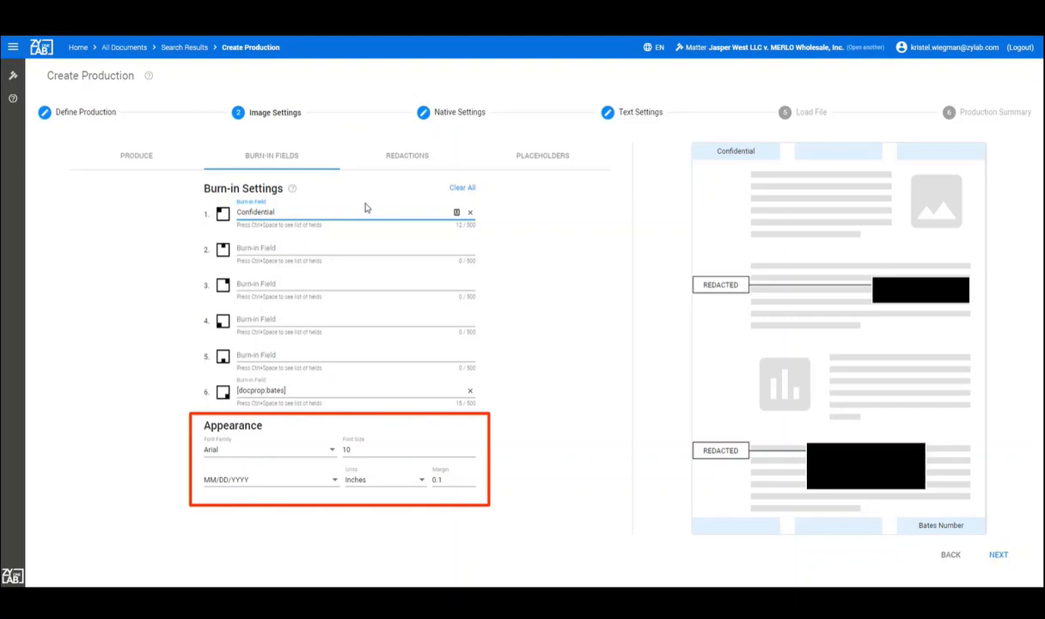
# Try a Custom redaction appearance with the fill color rgb(223,78,78).
pyautogui.click(406, 158)
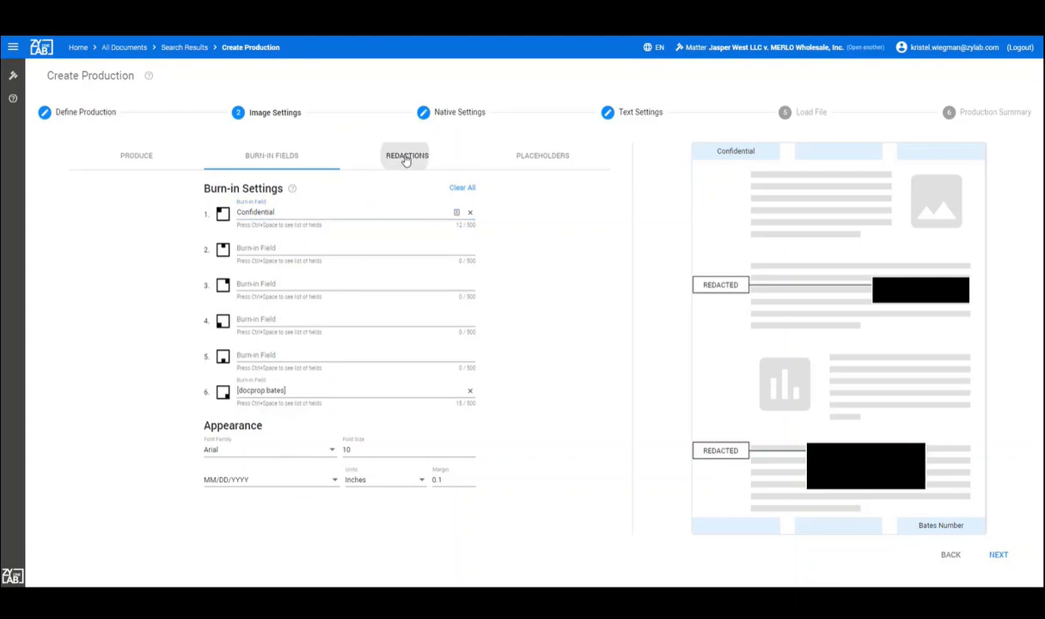
pyautogui.click(463, 243)
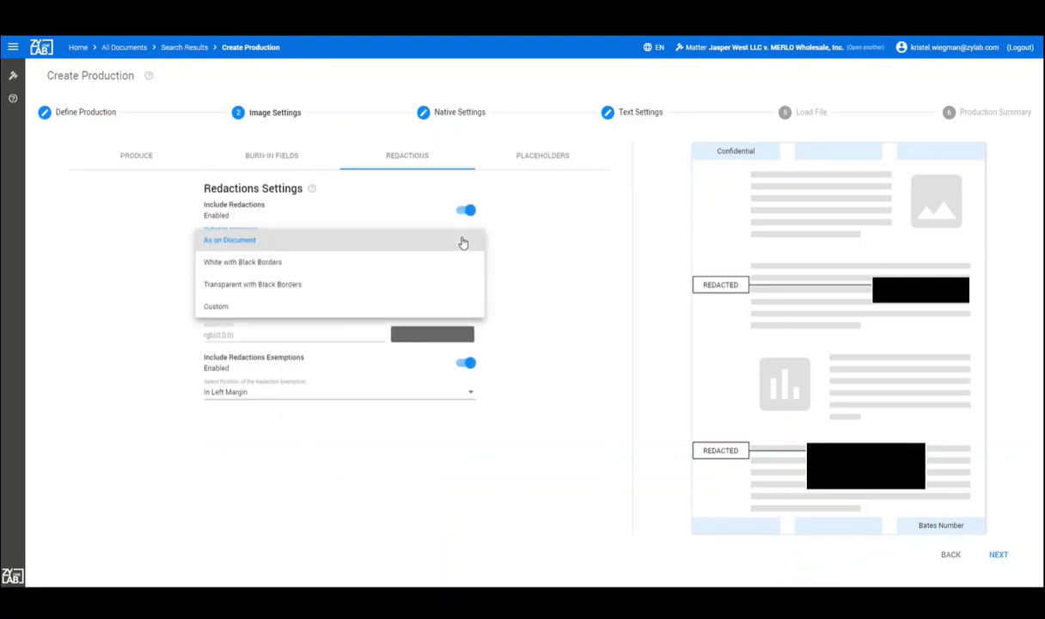
pyautogui.click(409, 305)
pyautogui.click(414, 273)
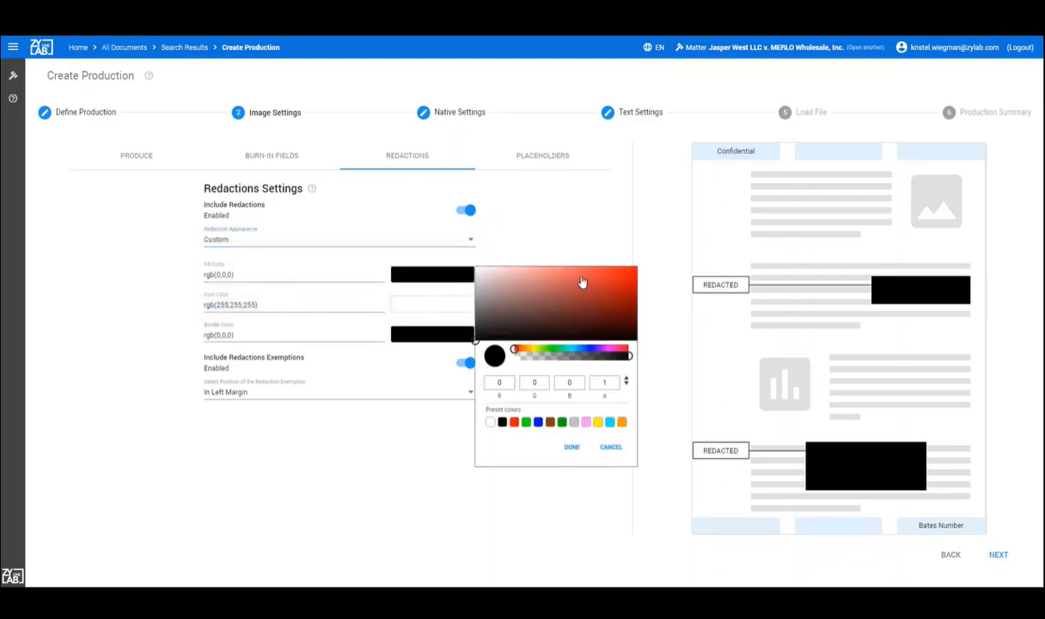
pyautogui.click(581, 275)
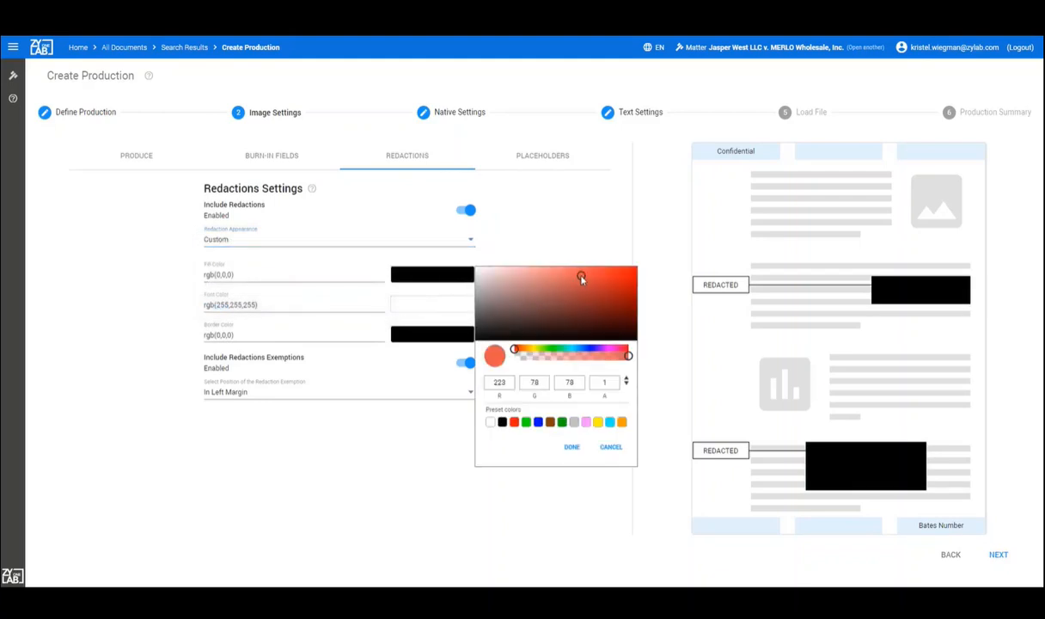
pyautogui.click(572, 447)
# Set the redaction appearance to As on Document.
pyautogui.click(471, 241)
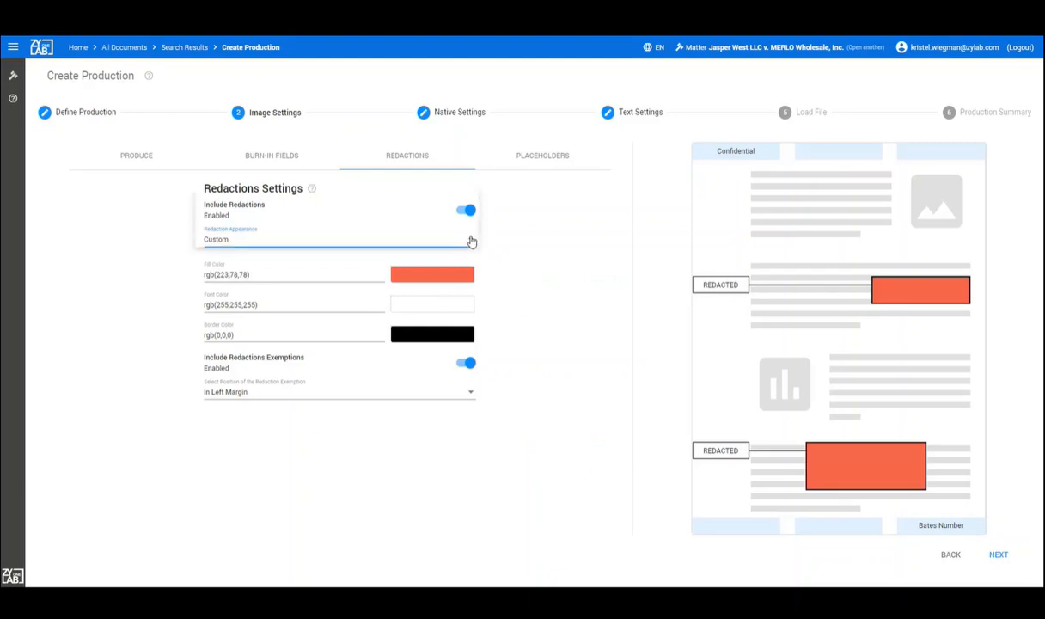
pyautogui.click(327, 179)
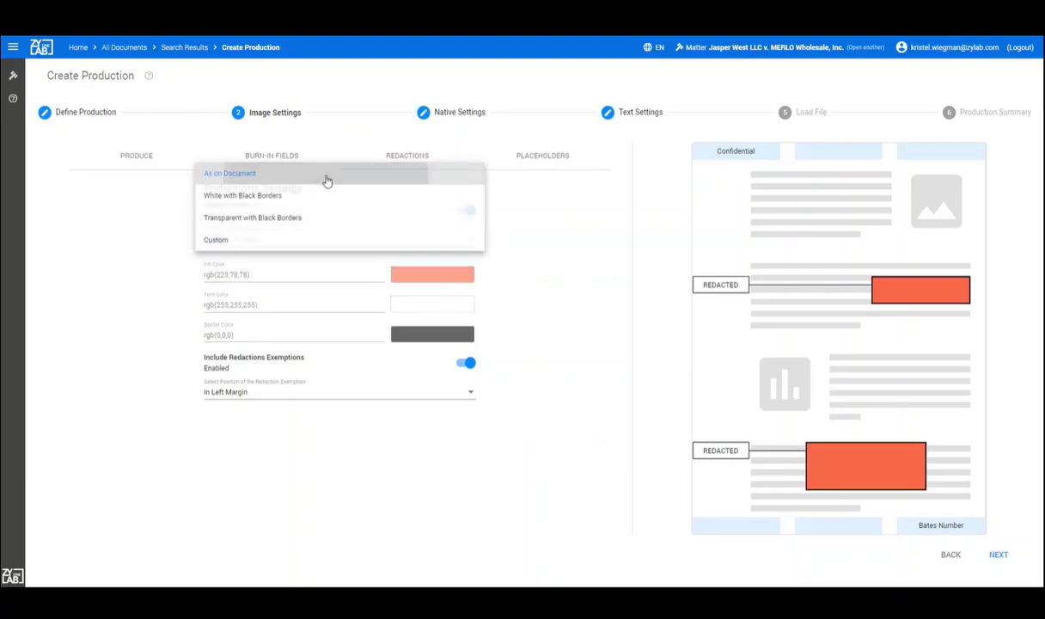
# Include the File Name and Original File Name on the placeholders of the produced images.
pyautogui.click(551, 160)
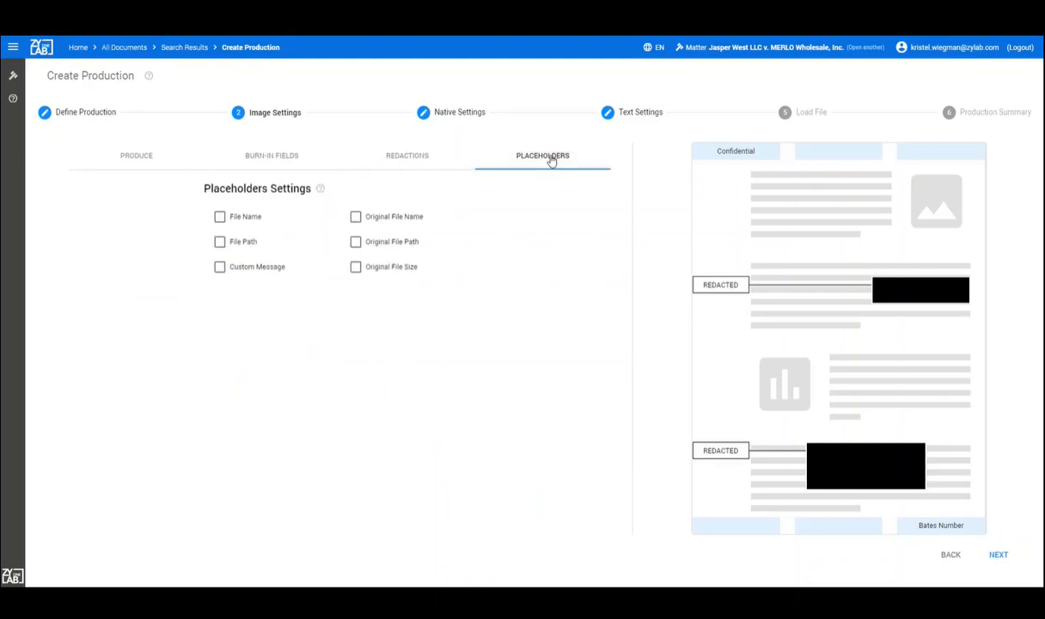
pyautogui.click(221, 218)
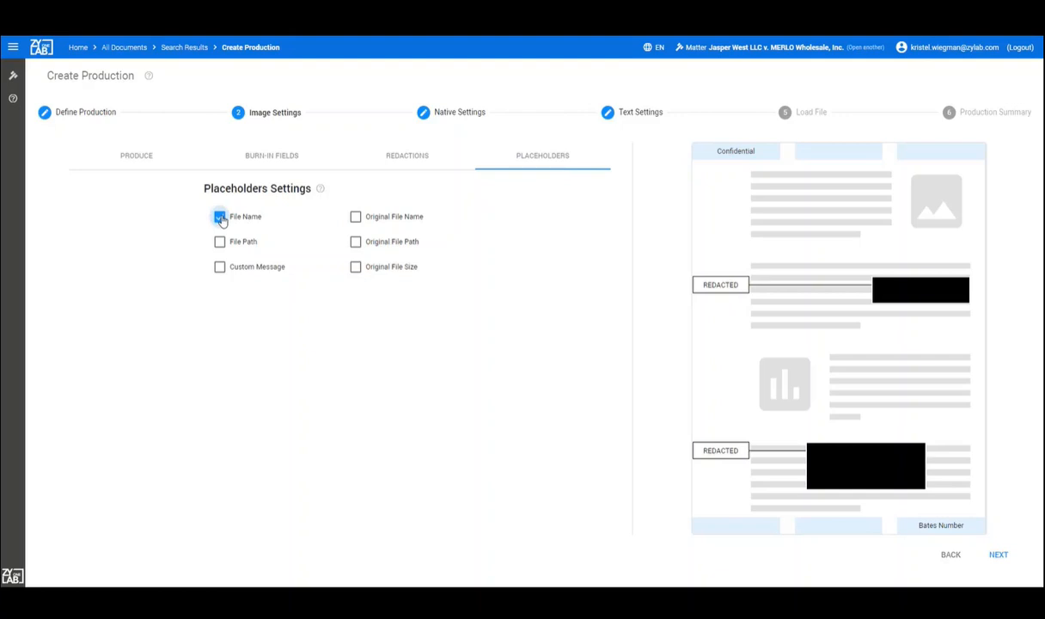
pyautogui.click(357, 218)
# Add Summation to CSV as a load file format for the production.
pyautogui.click(818, 112)
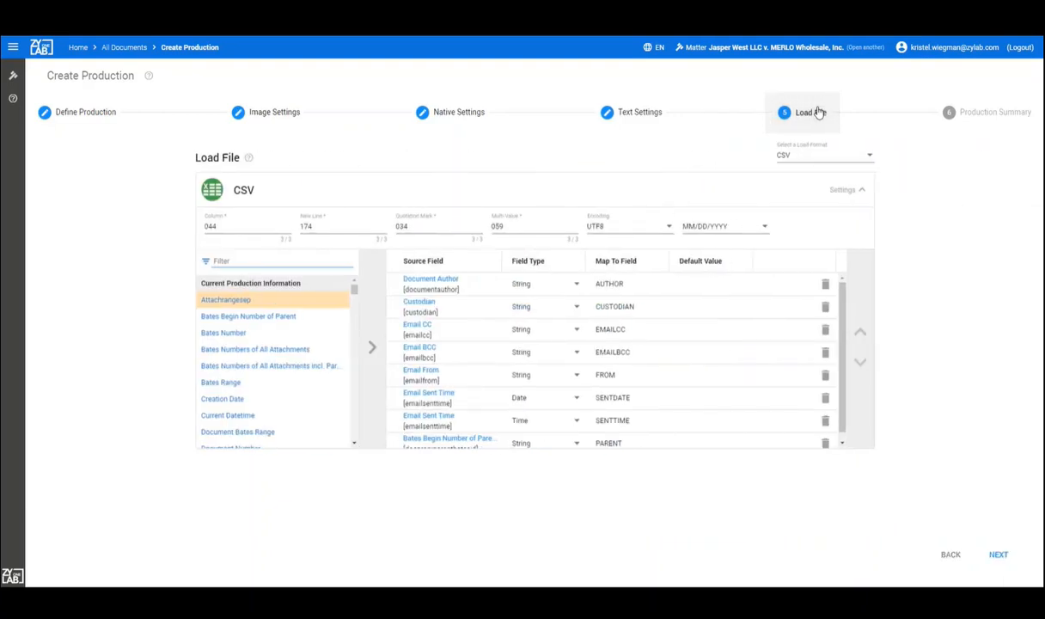
pyautogui.click(851, 155)
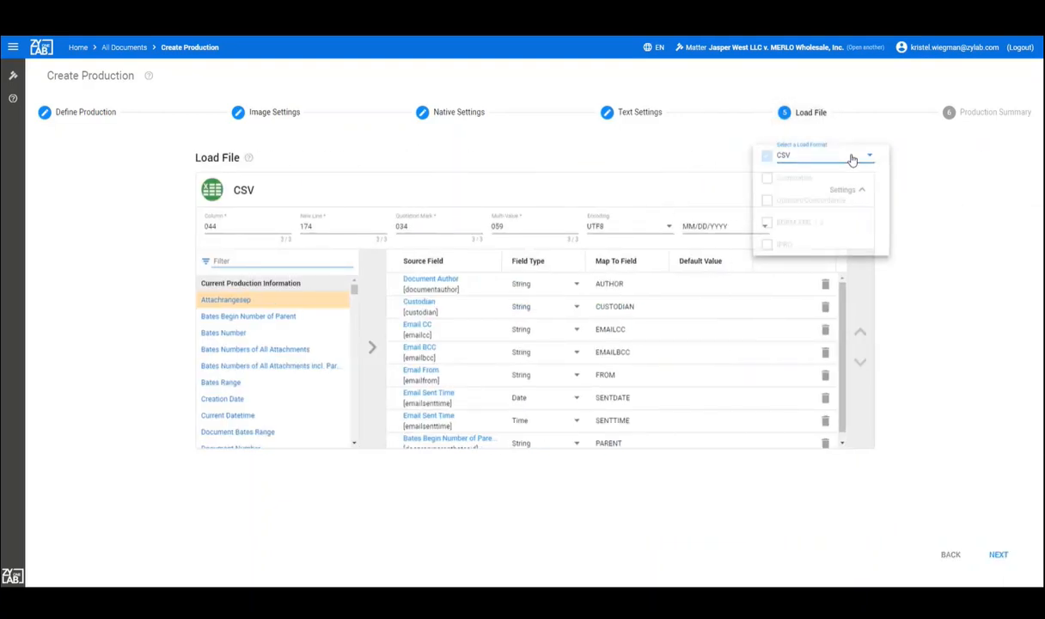
pyautogui.click(832, 178)
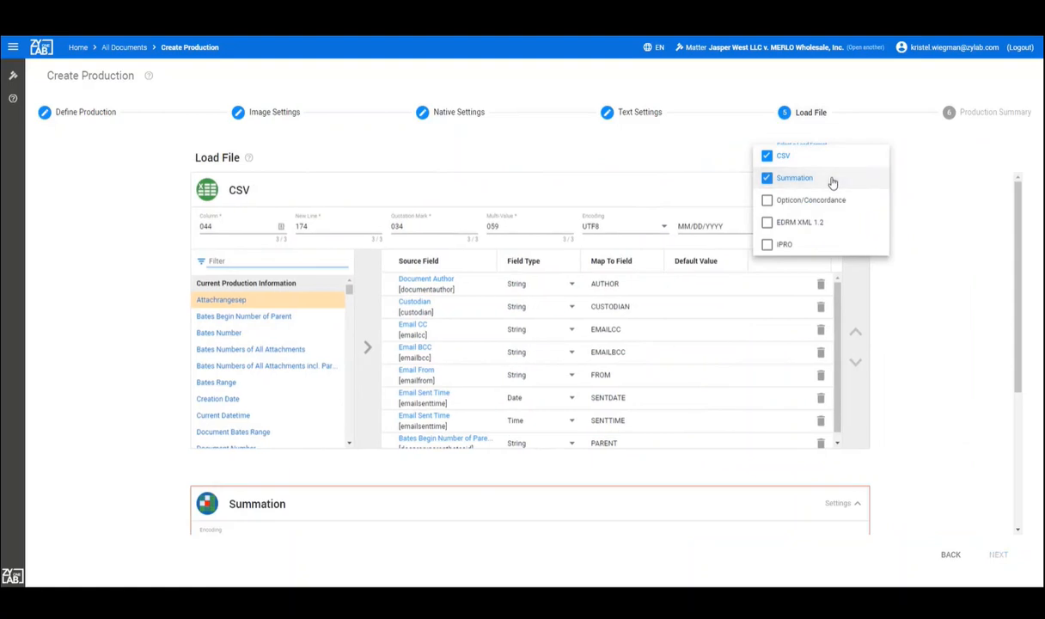
pyautogui.click(924, 210)
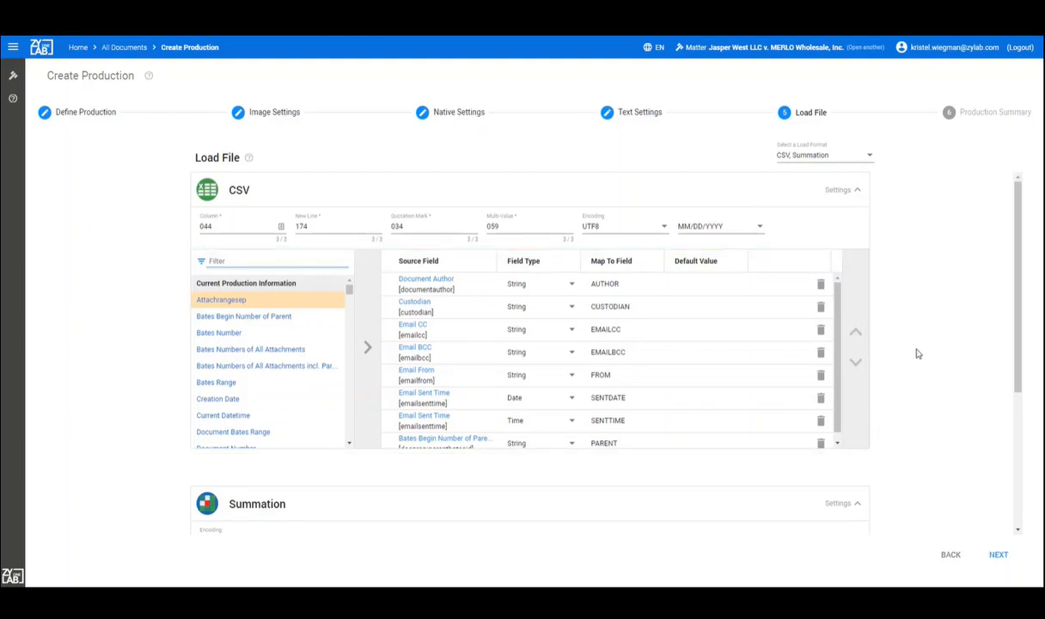
# Proceed to the production summary, start the production and go to the production overview.
pyautogui.click(997, 556)
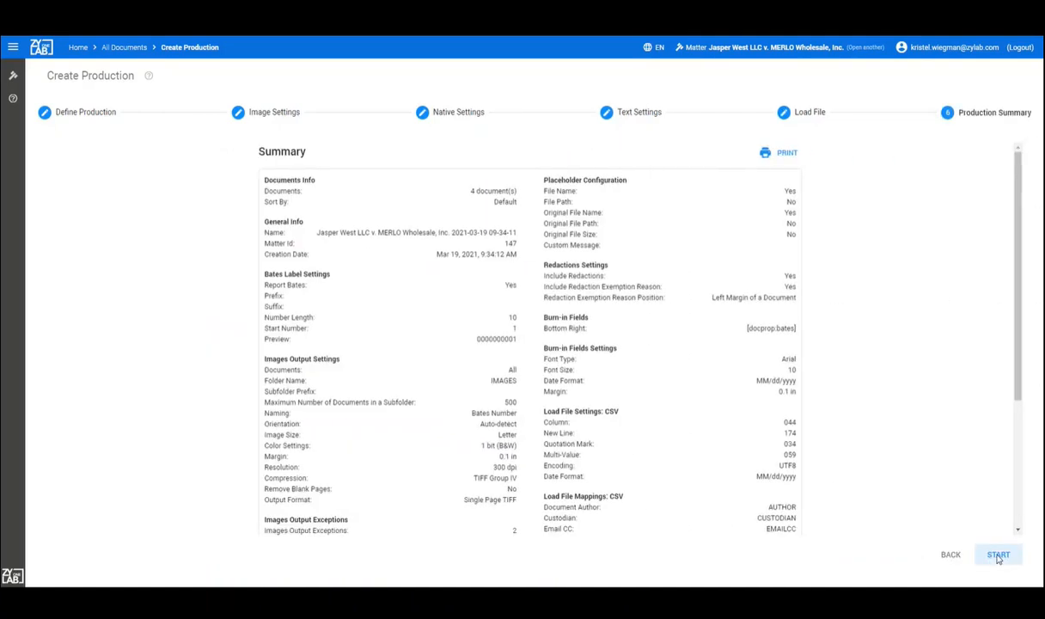
pyautogui.click(997, 556)
pyautogui.click(638, 373)
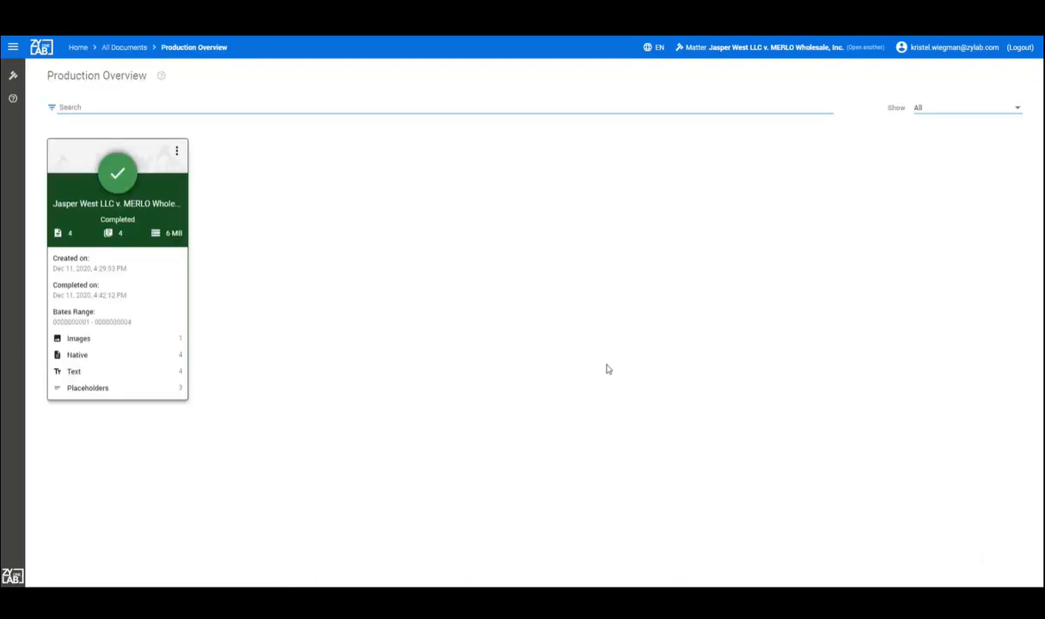
# Examine the load file, location, reuse settings and delete options available for the completed production.
pyautogui.click(174, 152)
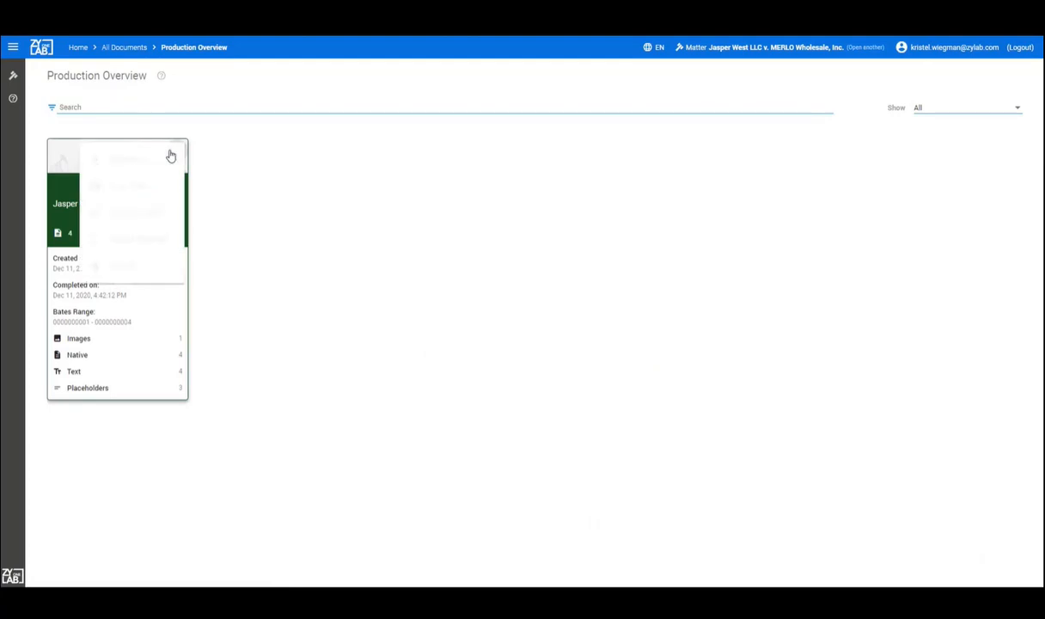
pyautogui.moveTo(147, 188)
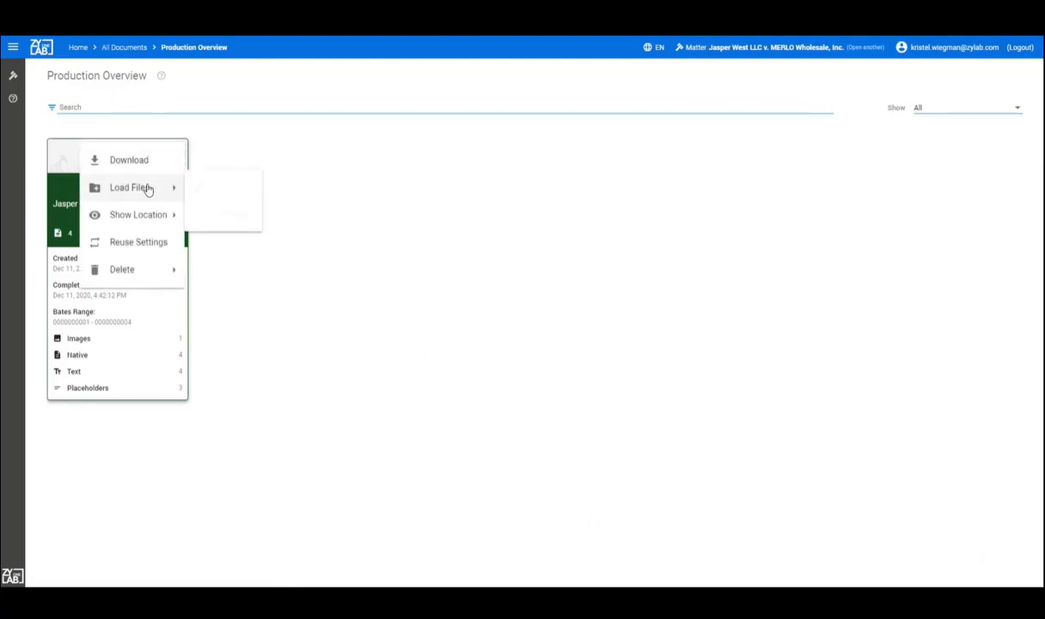
pyautogui.moveTo(141, 217)
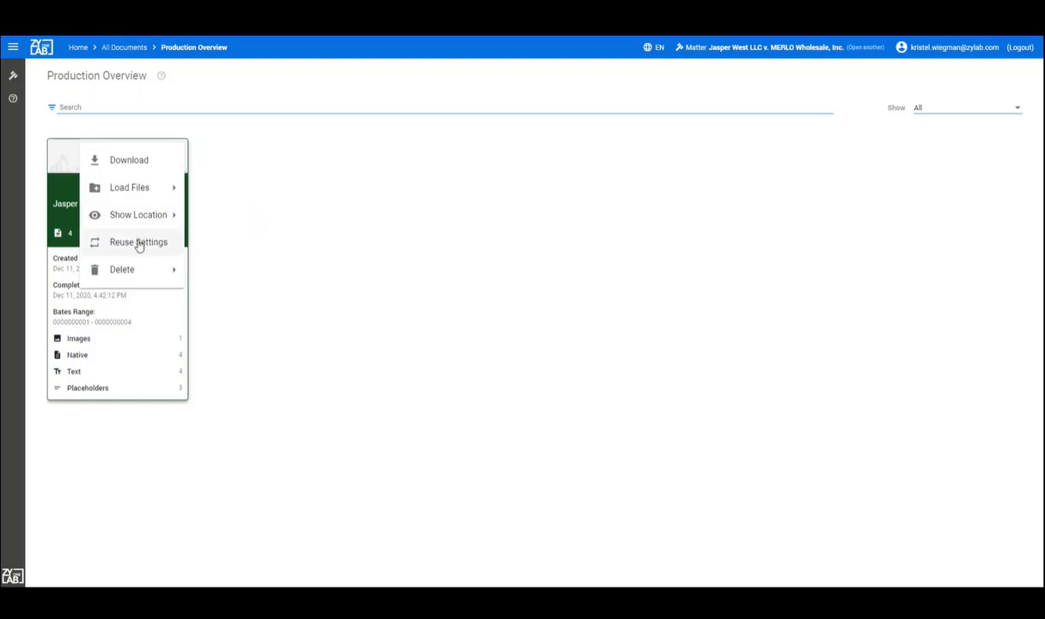
pyautogui.moveTo(138, 269)
pyautogui.click(140, 243)
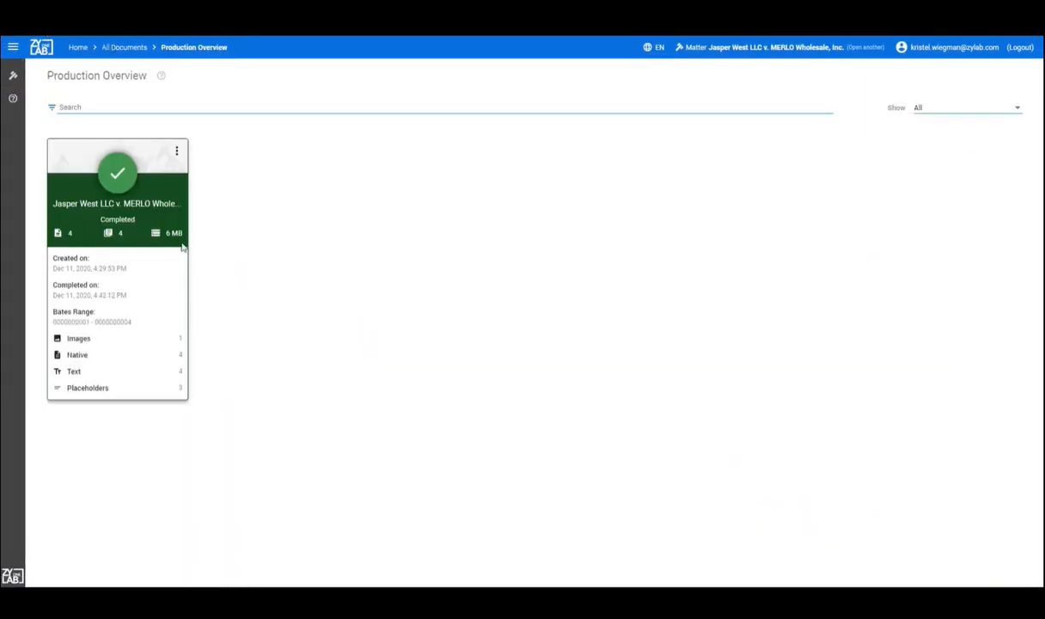
pyautogui.click(176, 153)
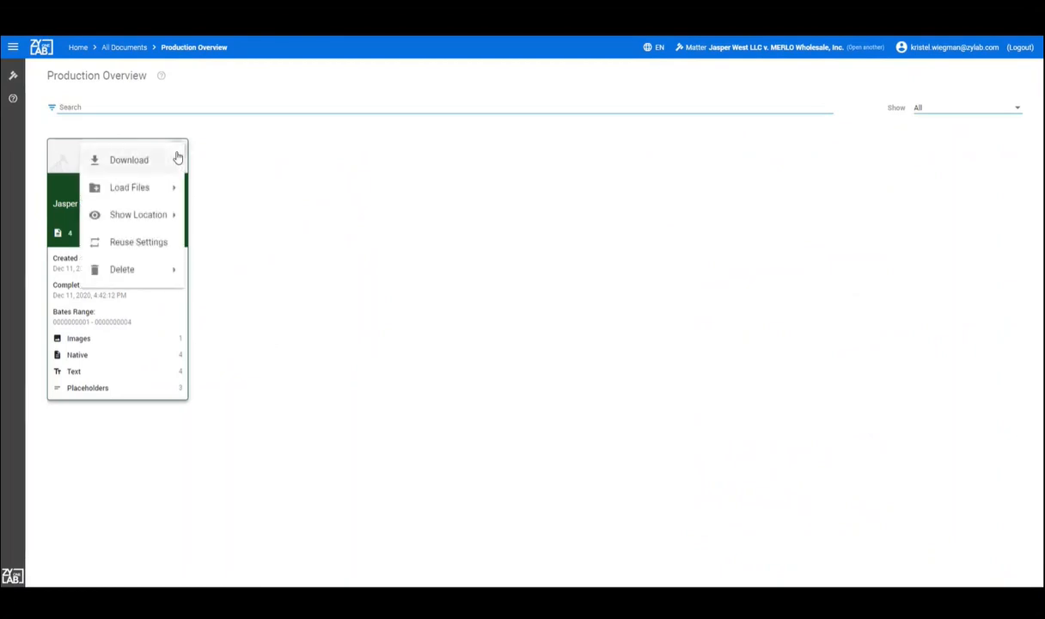
pyautogui.moveTo(153, 270)
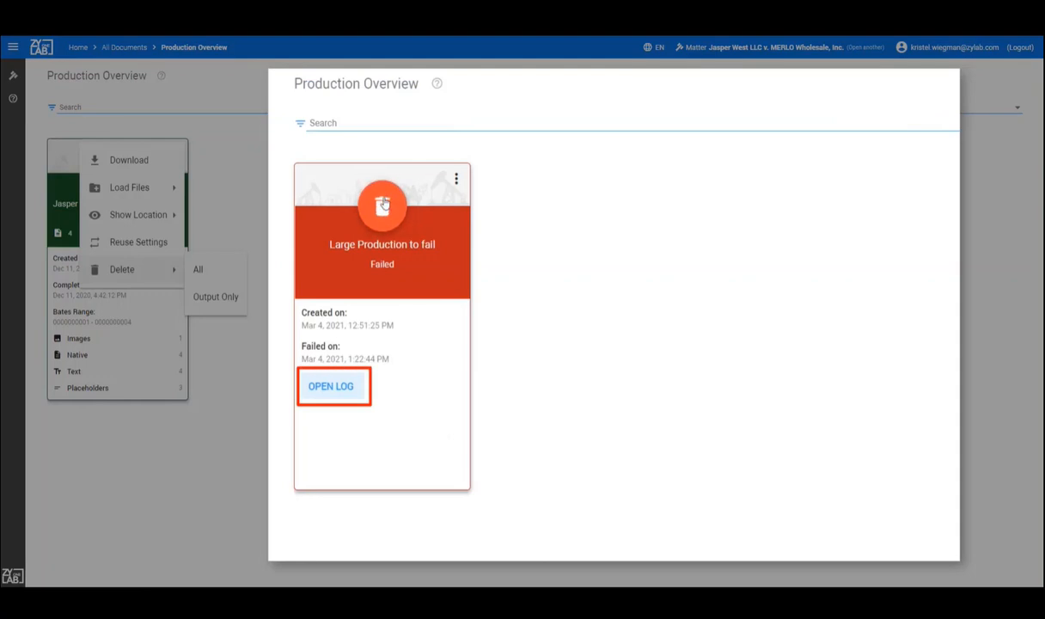
# Open the log of the failed production "Large Production to fail".
pyautogui.click(341, 388)
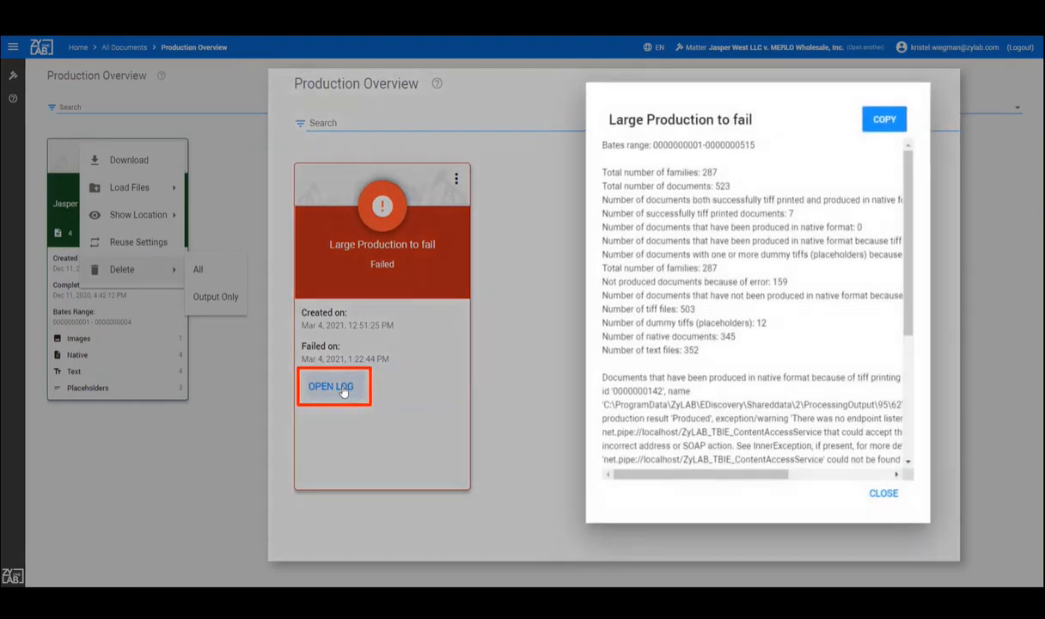